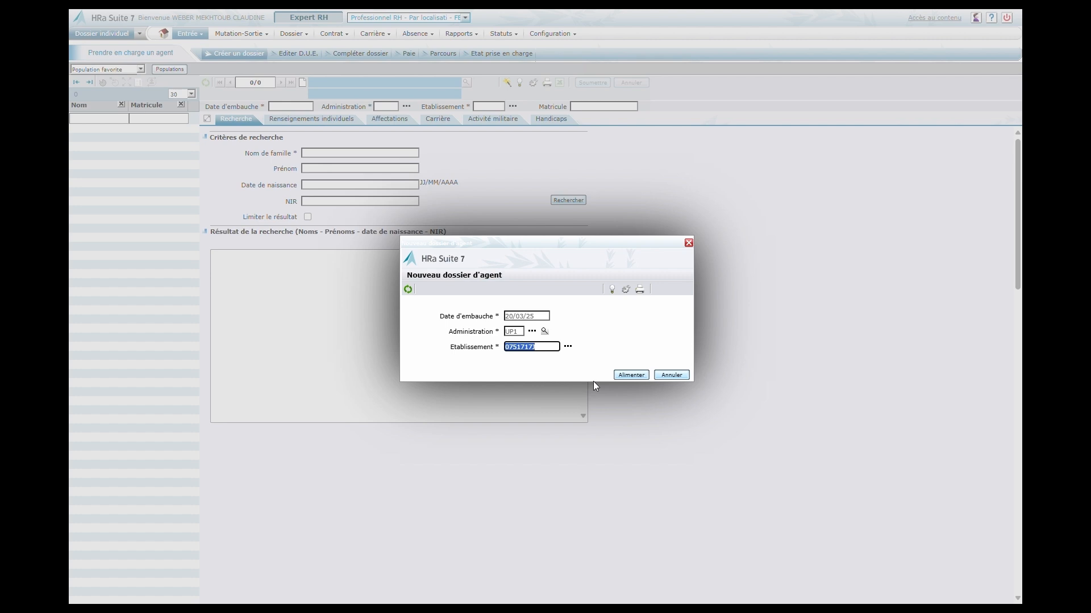
# Create the new agent file with the prefilled hiring details and search for an existing agent by family name.
pyautogui.click(631, 375)
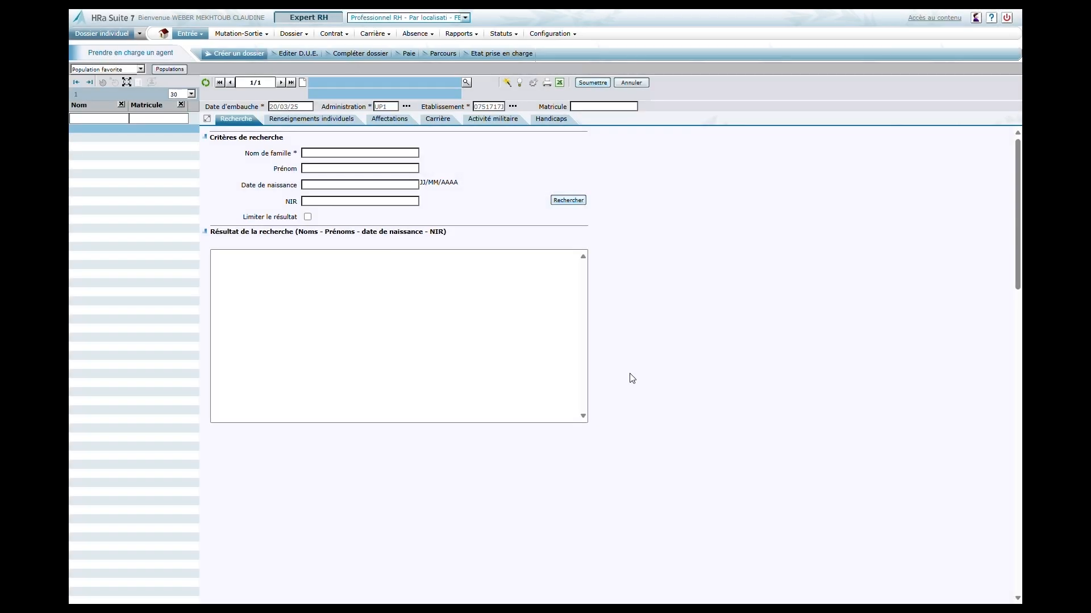
pyautogui.click(325, 152)
pyautogui.click(571, 203)
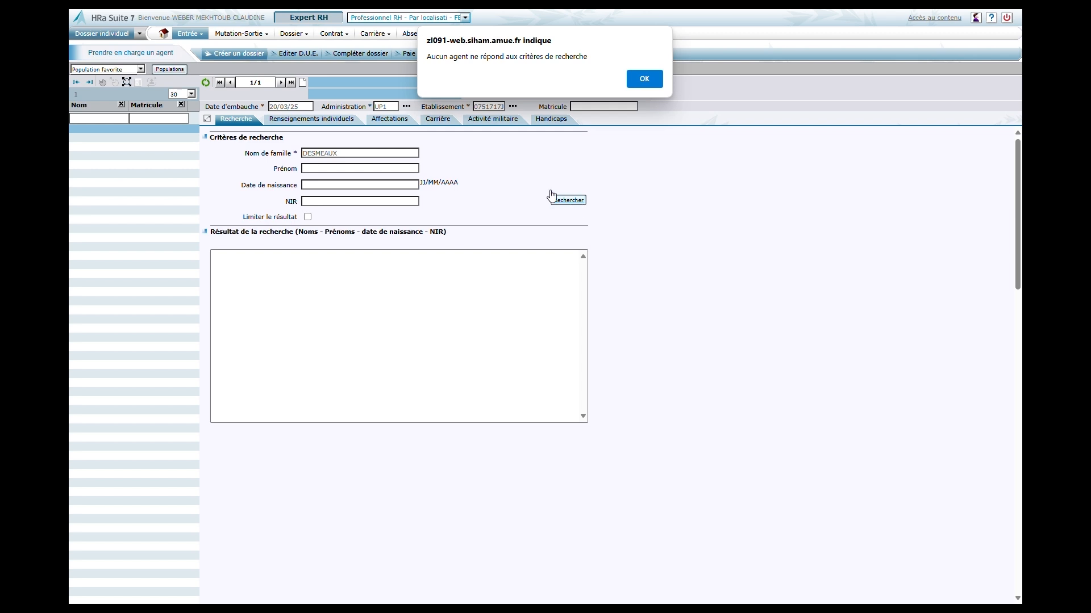
pyautogui.click(644, 80)
# Set the agent's title to Mme and transfer the professional address (type TA11) into the file.
pyautogui.click(369, 180)
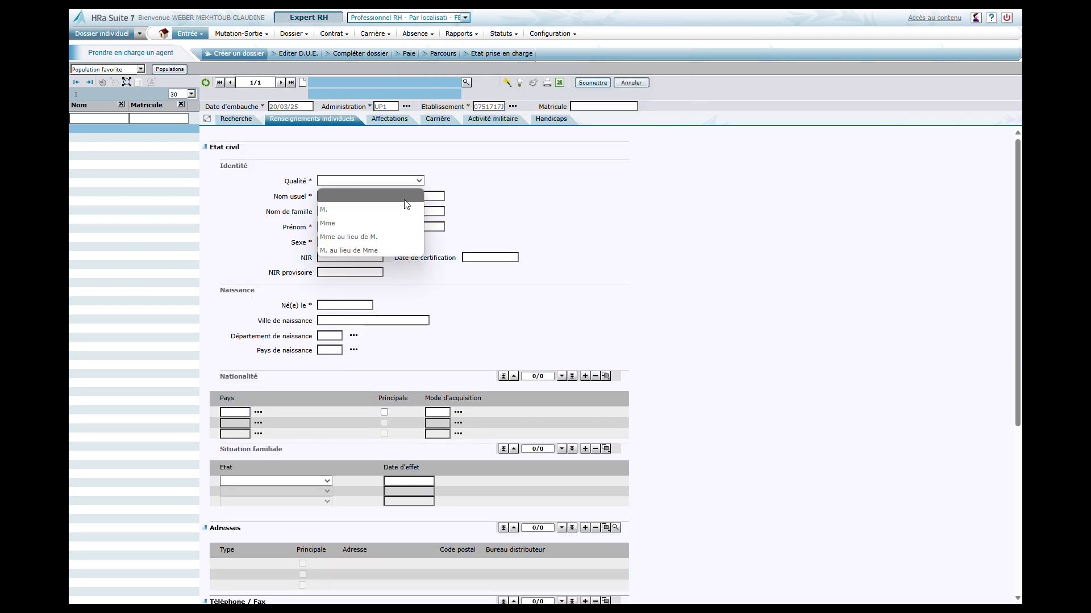
pyautogui.click(367, 224)
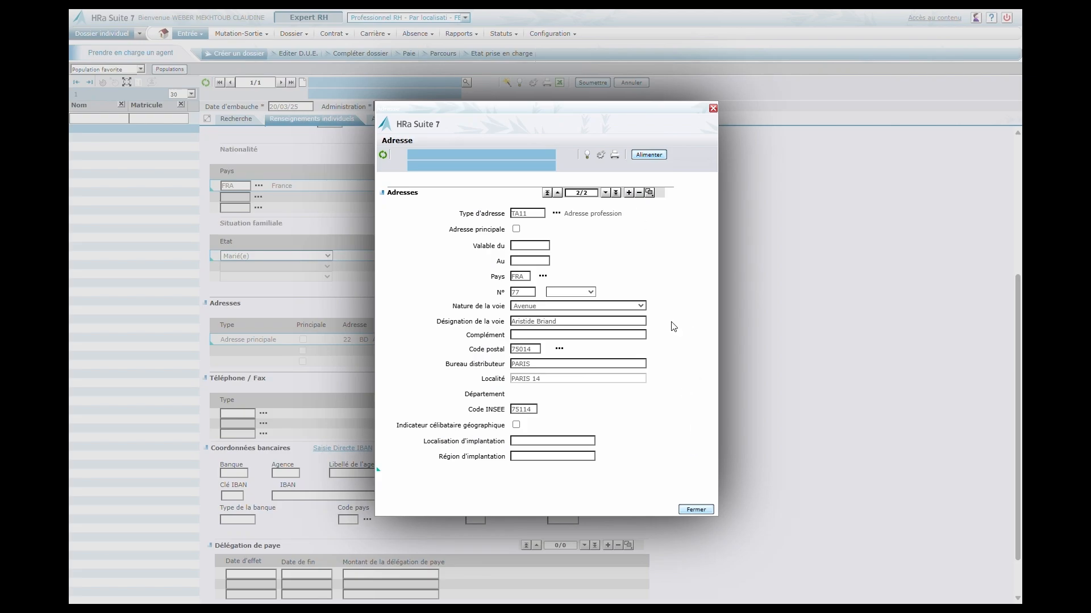
pyautogui.click(657, 158)
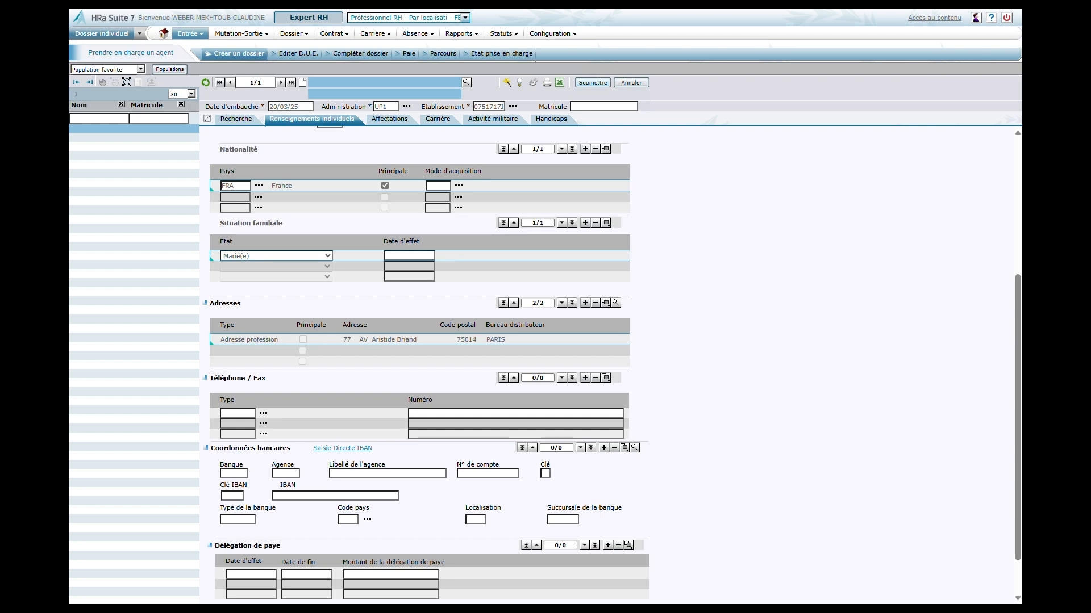
# Add a bank details record to the agent's file and transfer it.
pyautogui.scroll(-1, 665, 290)
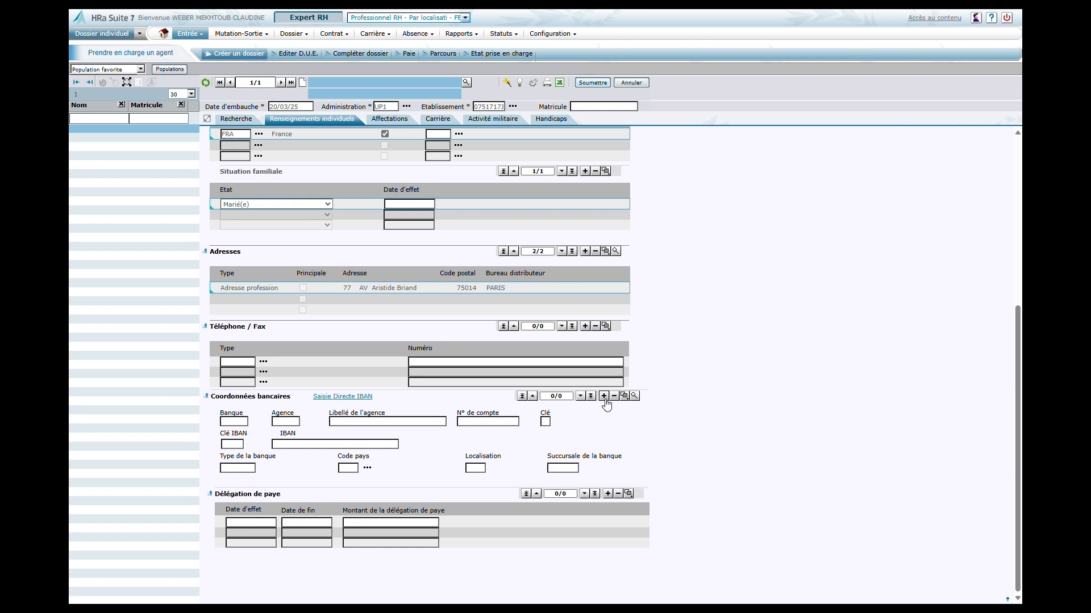
pyautogui.click(603, 396)
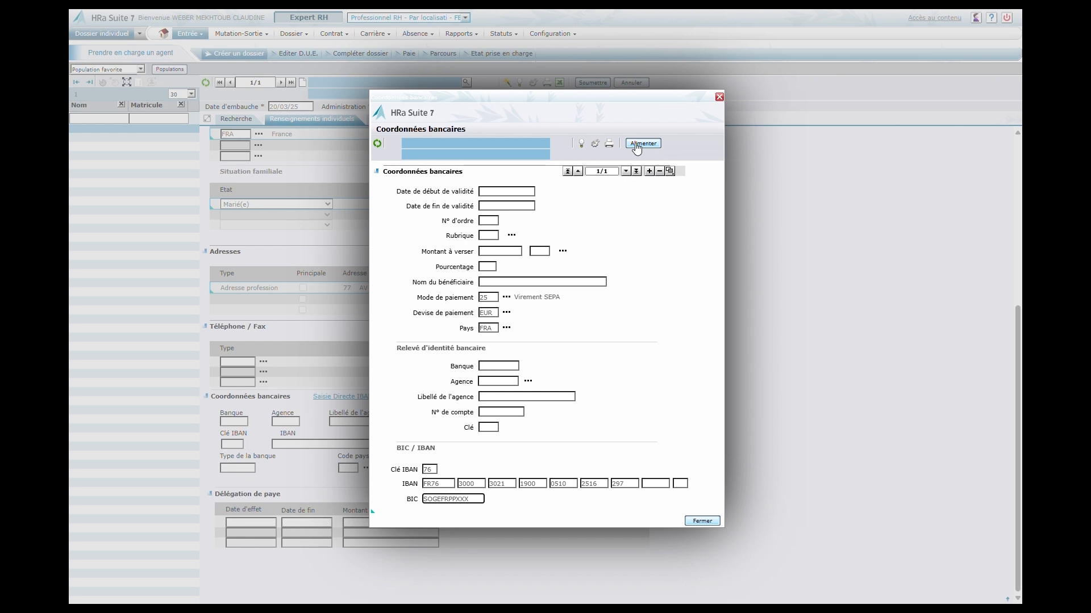
pyautogui.click(643, 143)
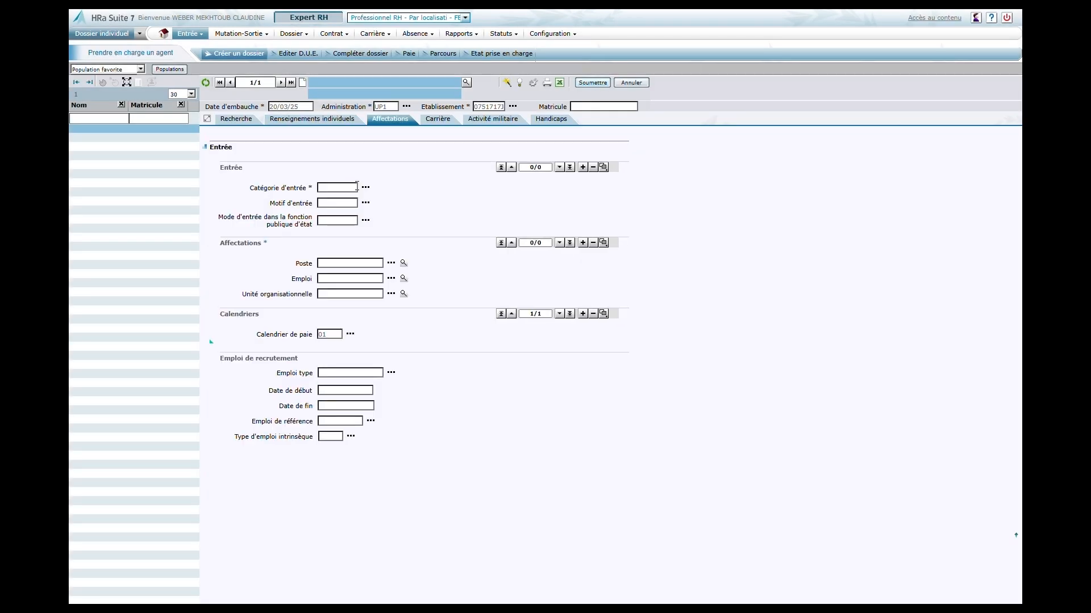
# Choose the Cadre d'emploi / Corps in the administrative career data and confirm the file's update report.
pyautogui.click(443, 123)
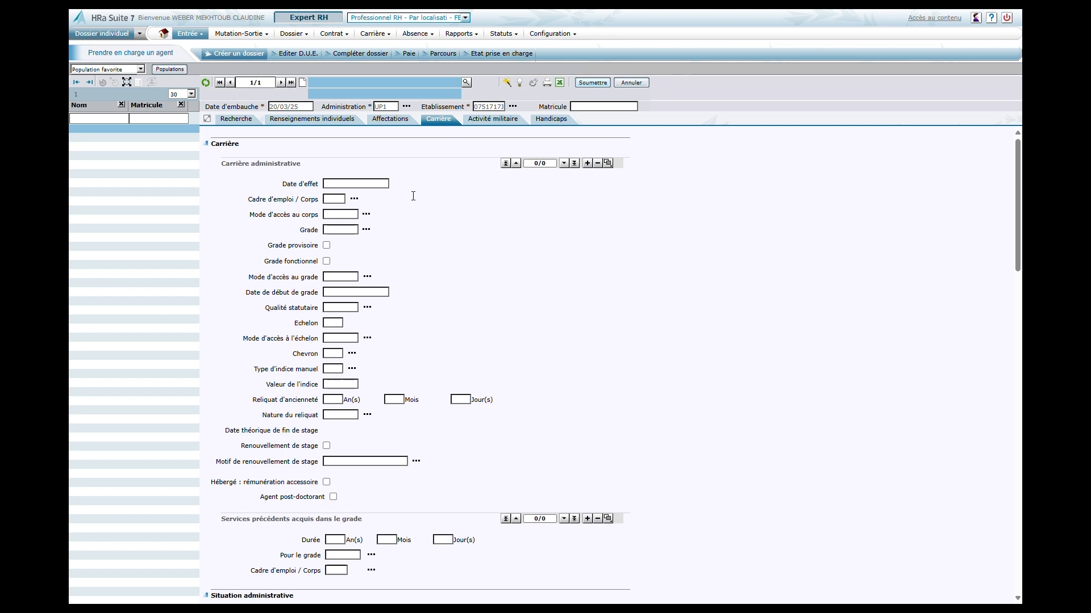
pyautogui.click(353, 199)
pyautogui.click(666, 489)
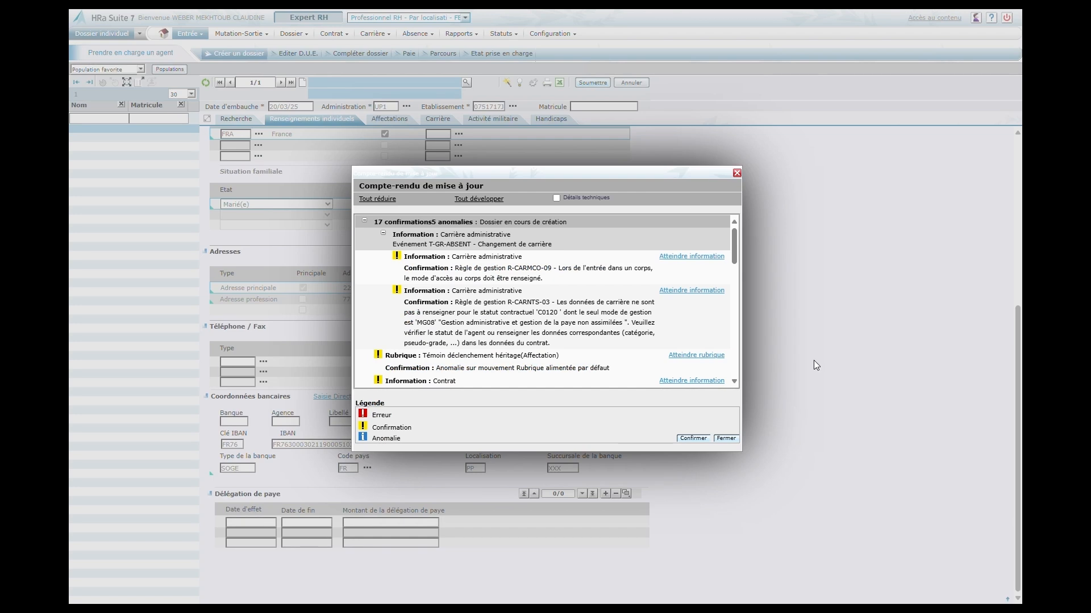
pyautogui.click(693, 438)
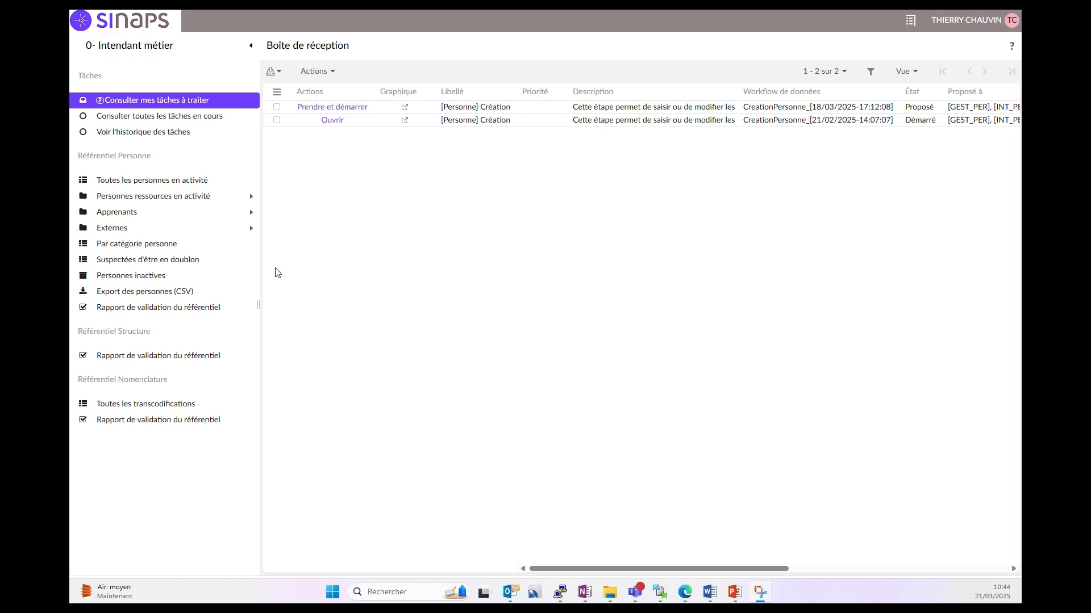
# In SINAPS, list all persons in activity and switch the list to the Suspicieux [prs-suspicieux] view.
pyautogui.click(180, 183)
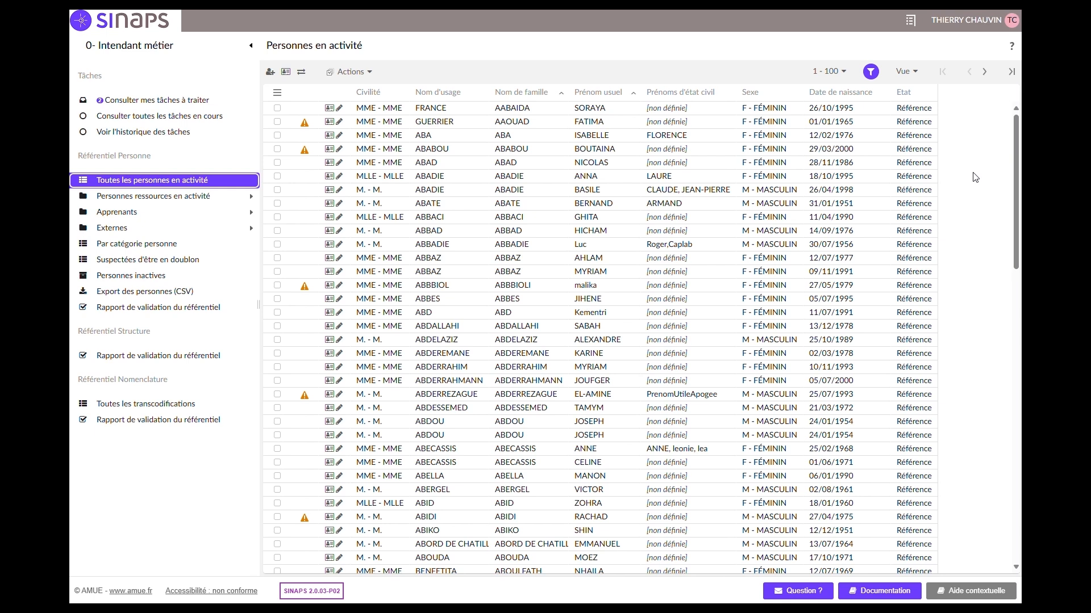
pyautogui.click(908, 76)
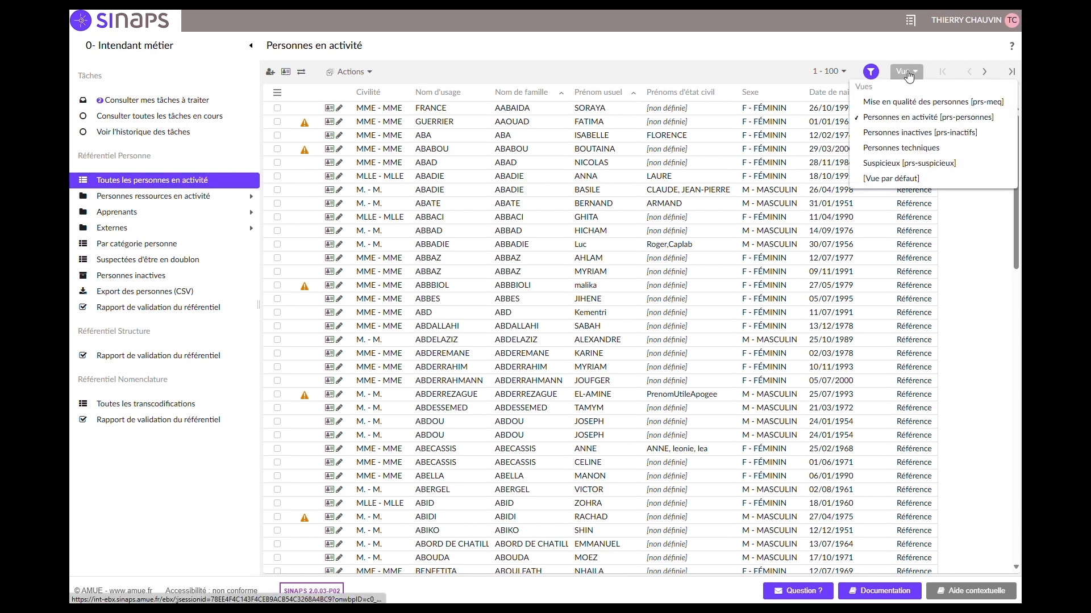
pyautogui.click(877, 163)
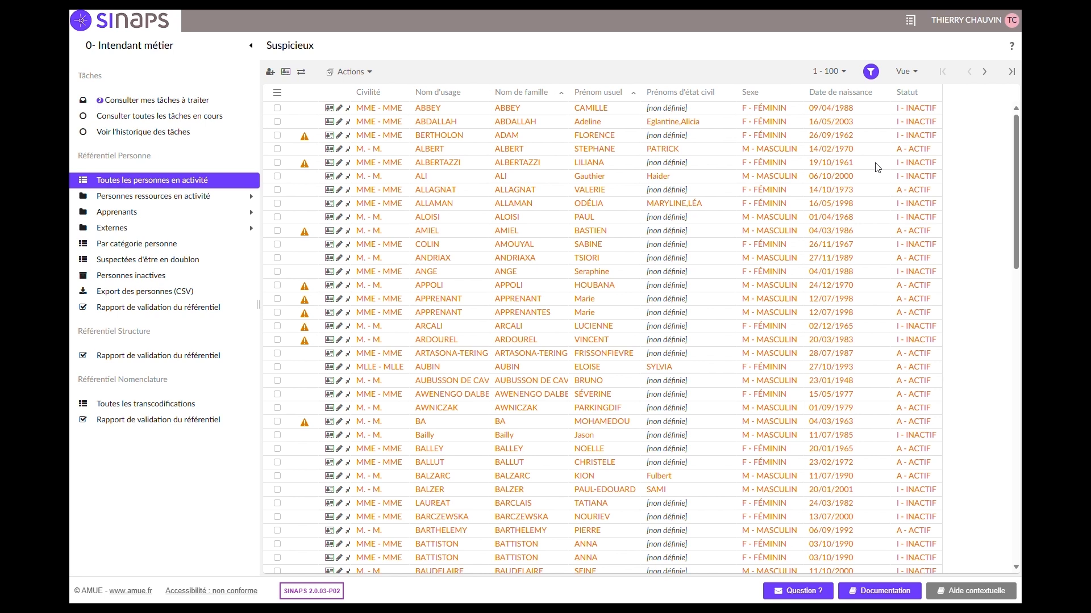
# Add a Nom d'usage search criterion containing the agent's surname to the suspected duplicates list.
pyautogui.click(871, 72)
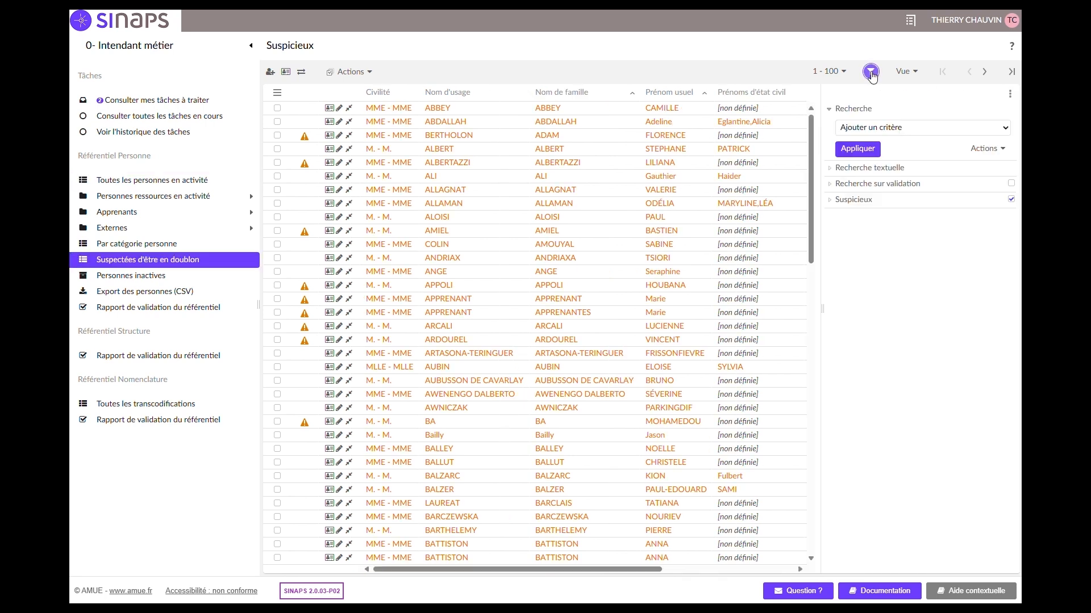
pyautogui.click(915, 128)
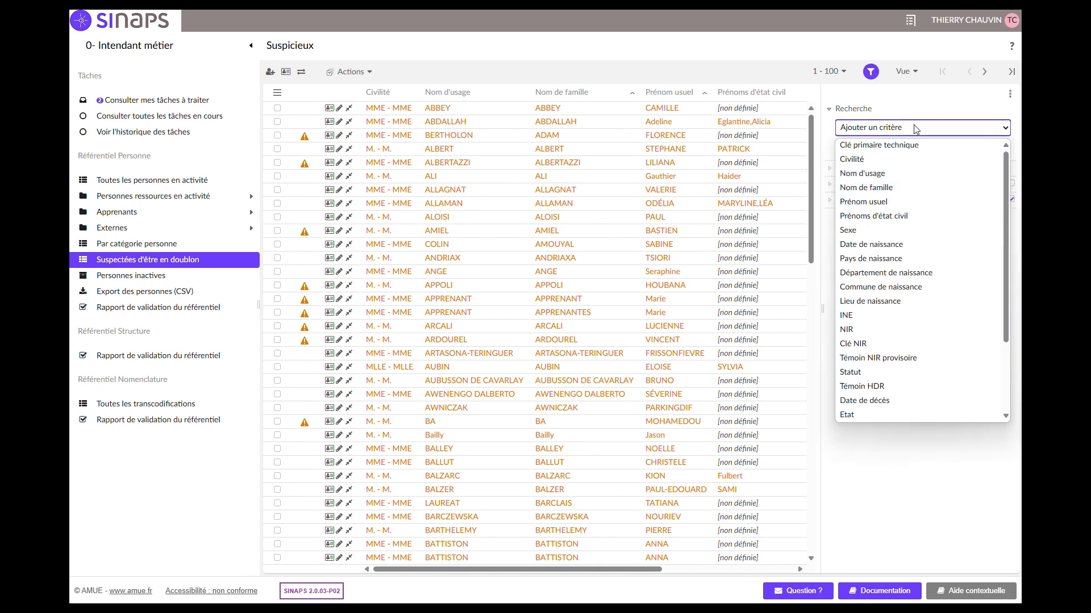
pyautogui.click(882, 174)
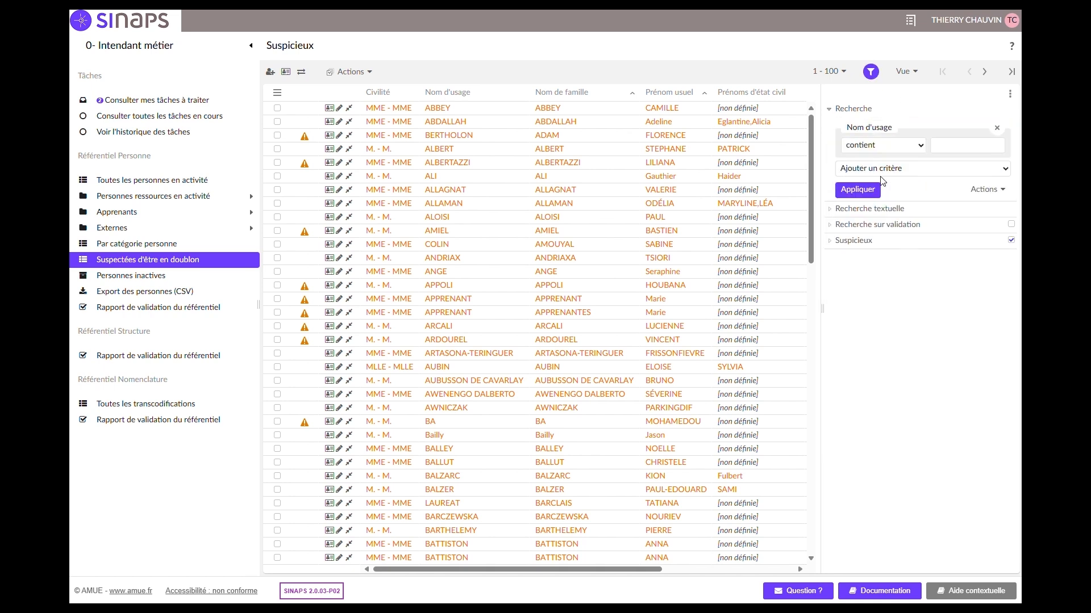
pyautogui.click(943, 144)
# Add a Prénom usuel criterion containing the agent's first name and apply the search.
pyautogui.click(921, 170)
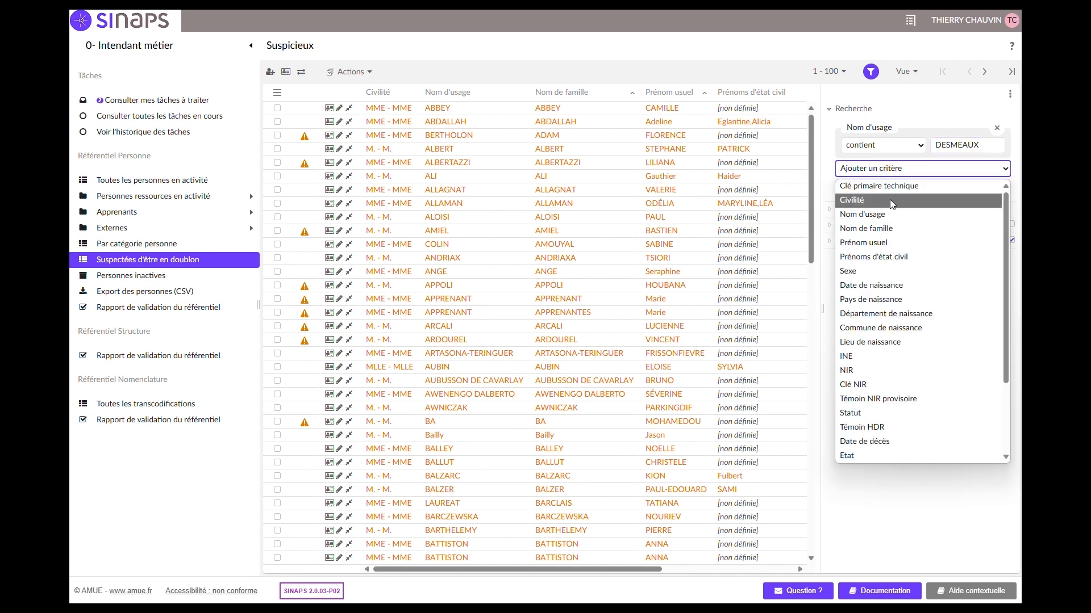
pyautogui.click(863, 242)
pyautogui.click(947, 186)
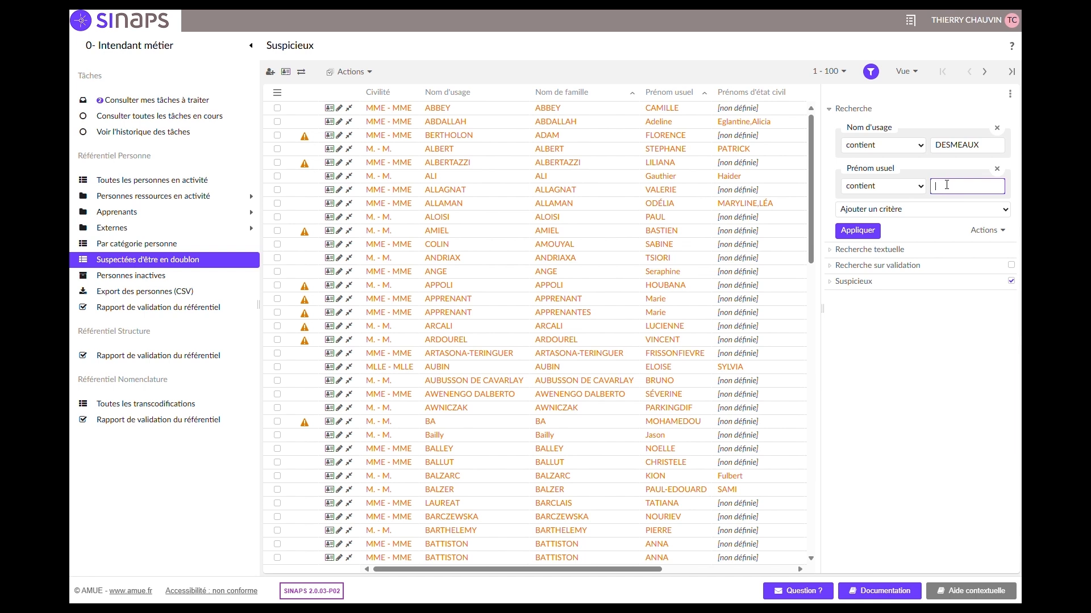
pyautogui.press('Return')
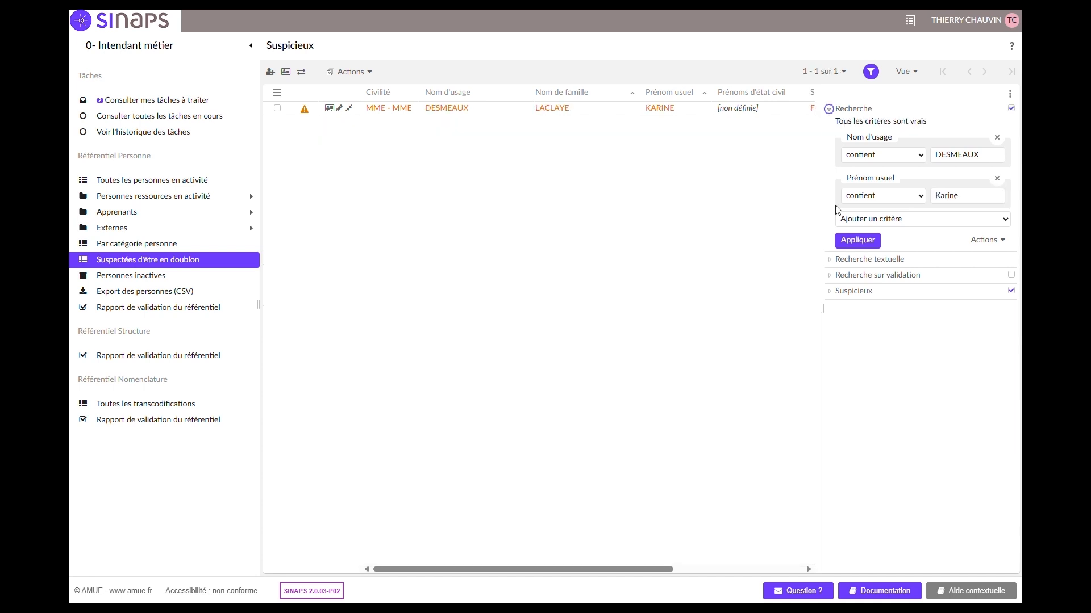
# Open the matching suspected person and launch the processing of the suspected duplicate.
pyautogui.doubleClick(574, 109)
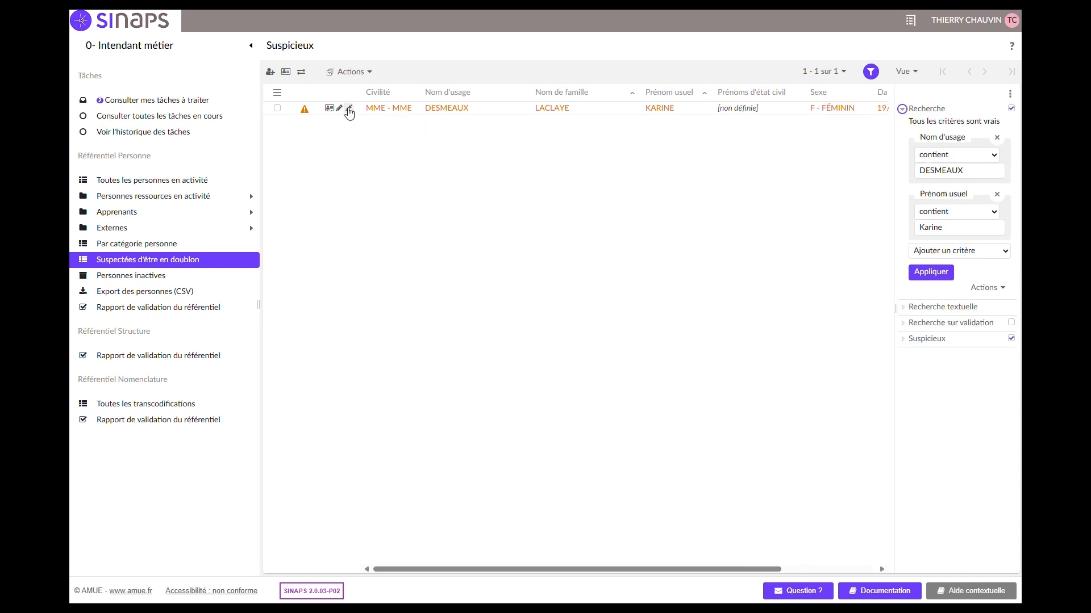
pyautogui.click(348, 108)
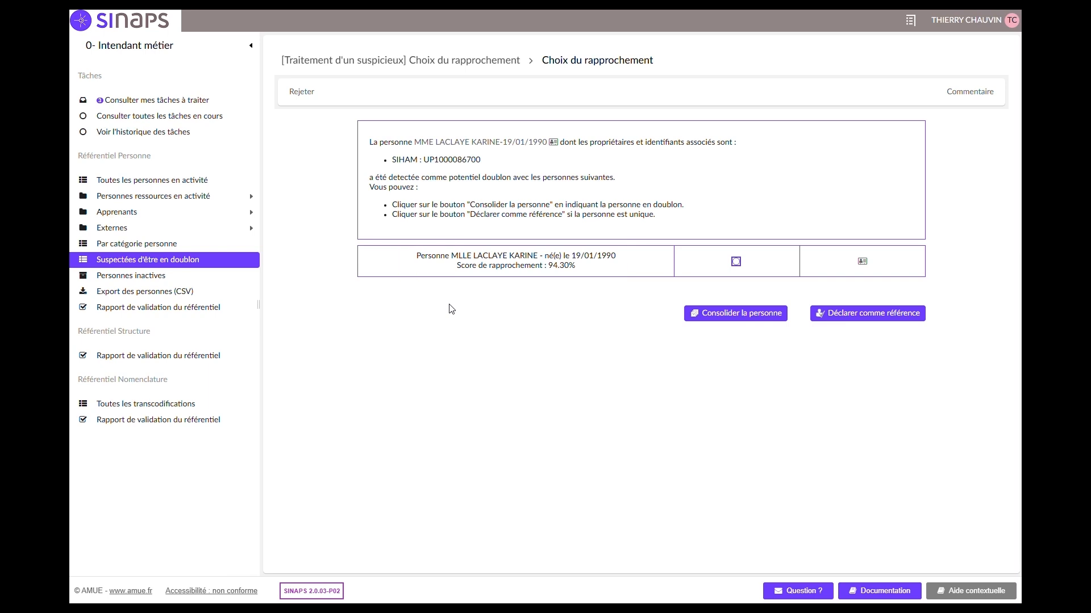
# Examine the summary sheet of the proposed matching person, including identity and external identifier, and close it.
pyautogui.click(863, 263)
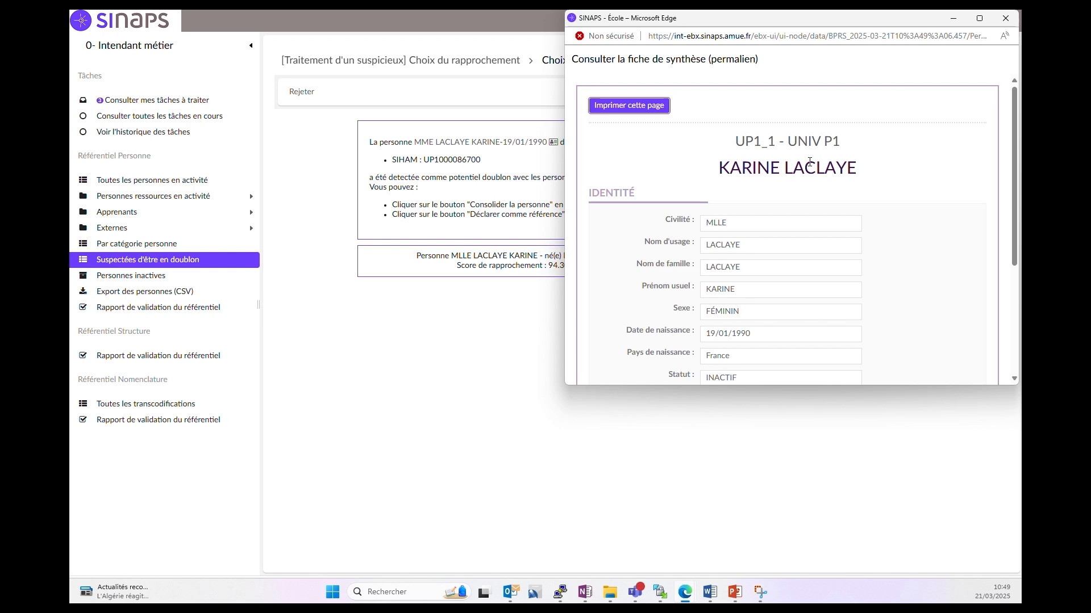
pyautogui.scroll(-3, 810, 162)
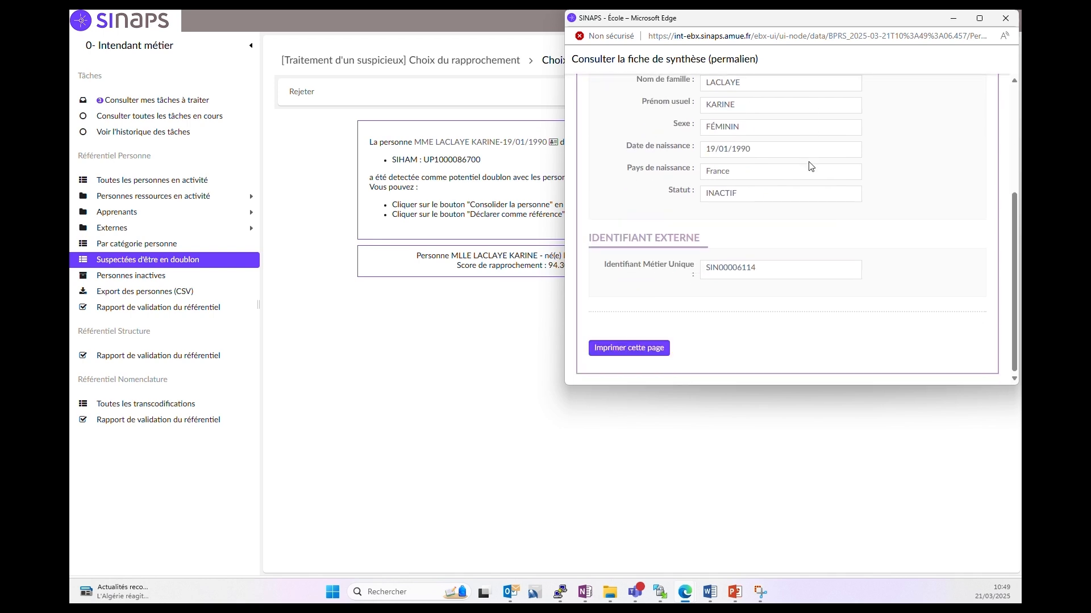
pyautogui.scroll(3, 811, 166)
pyautogui.scroll(1, 811, 166)
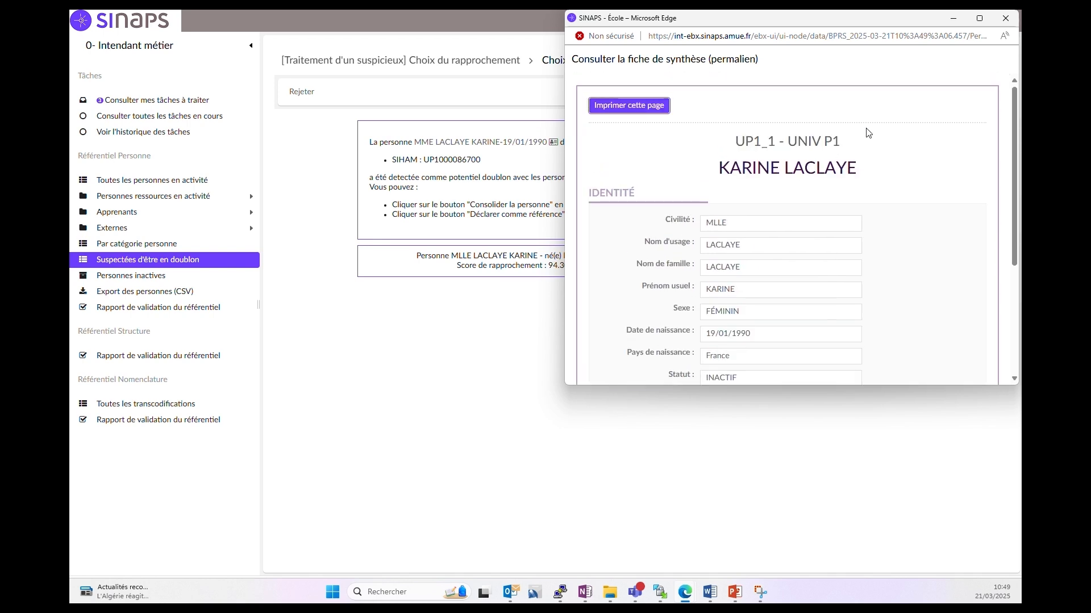
pyautogui.click(1006, 18)
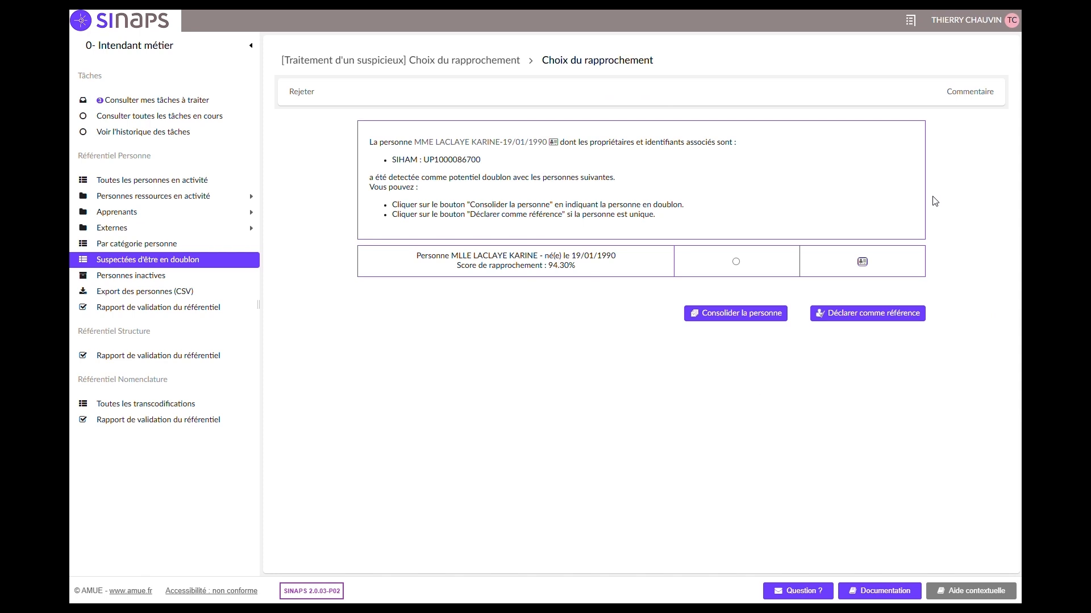
# Select the proposed match, consolidate the suspected person with it, and accept the choice.
pyautogui.click(736, 261)
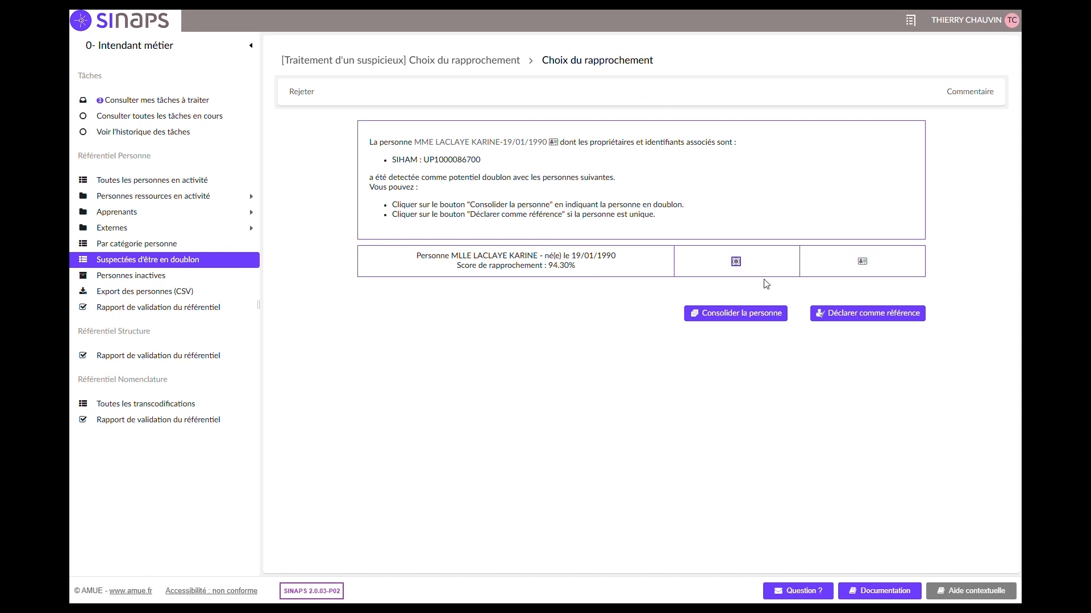
pyautogui.click(738, 316)
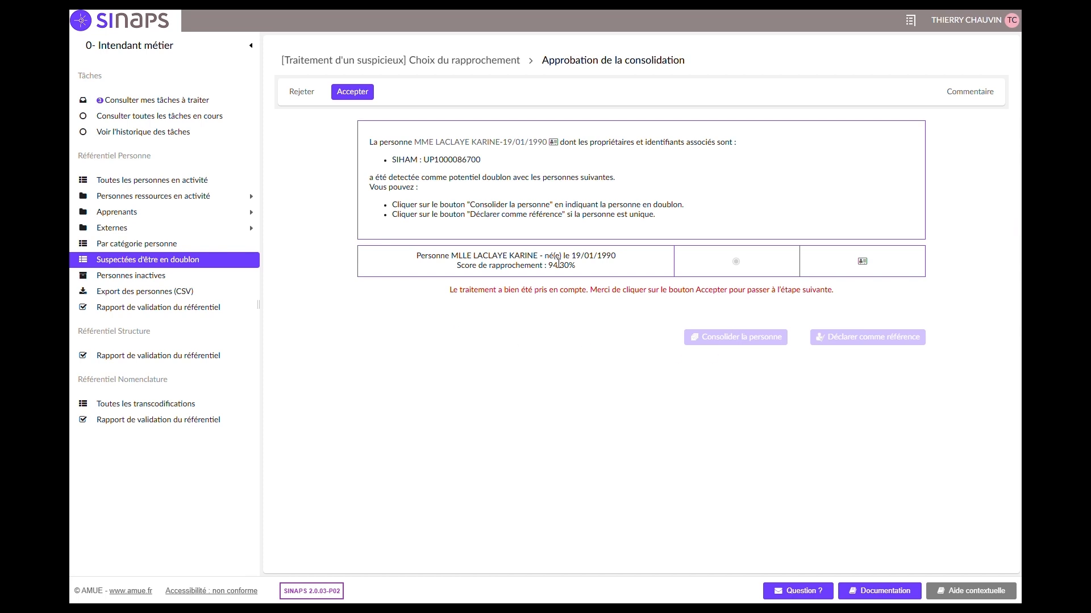
pyautogui.click(356, 93)
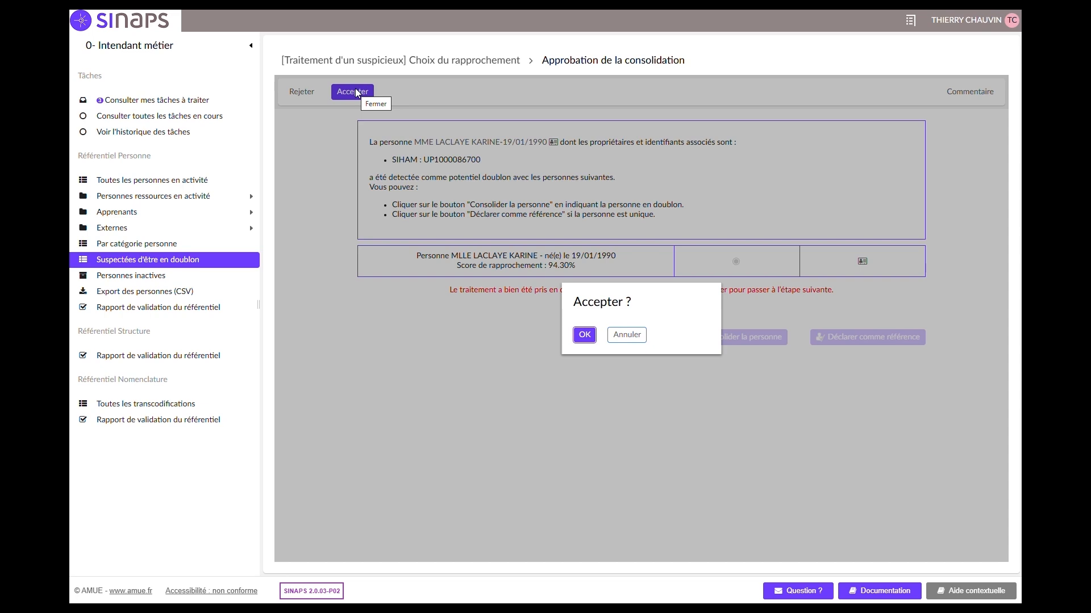
pyautogui.click(584, 334)
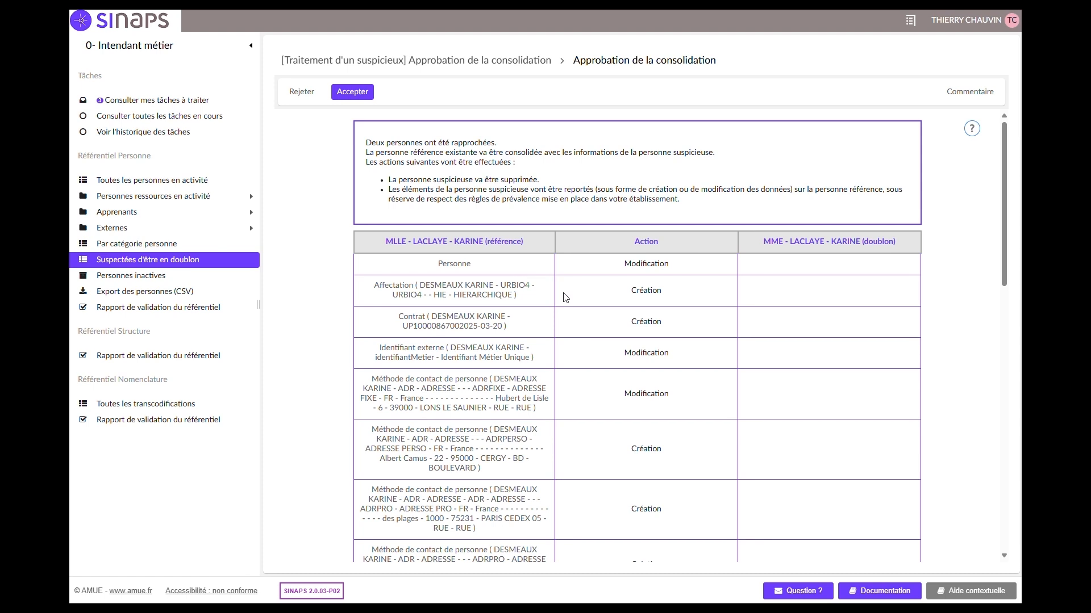
# Review the planned creation, modification and deletion actions of the consolidation and approve it.
pyautogui.scroll(-3, 565, 297)
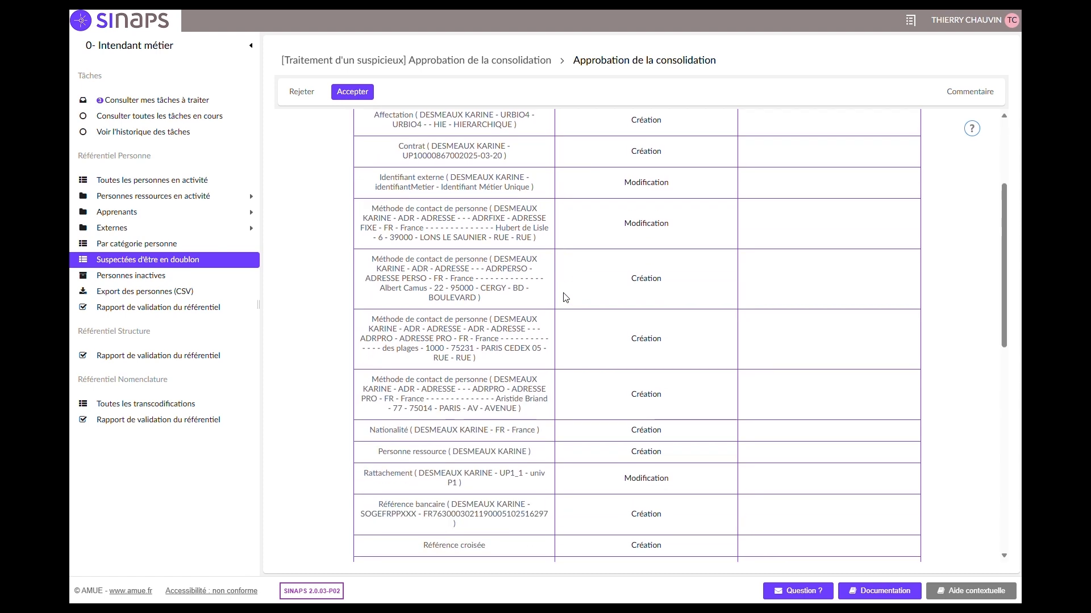
pyautogui.scroll(-2, 565, 297)
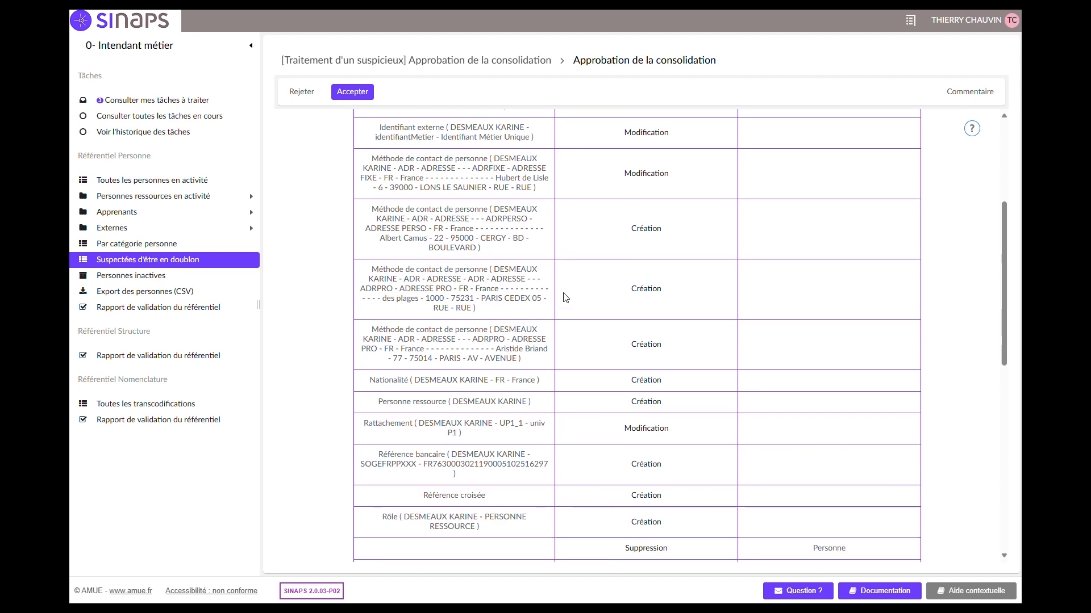
pyautogui.scroll(-3, 566, 297)
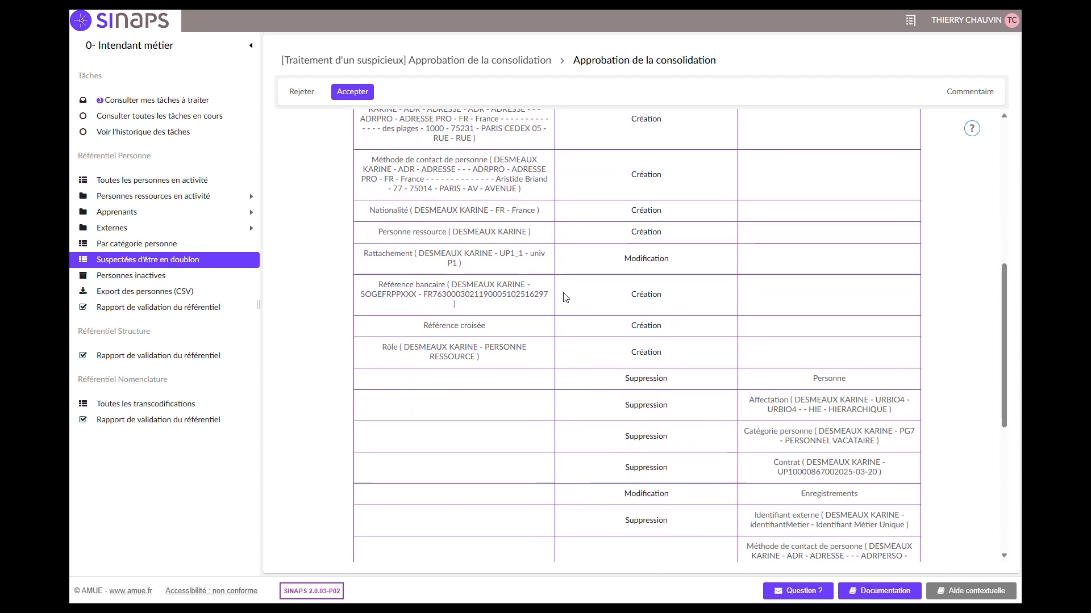
pyautogui.scroll(-3, 565, 297)
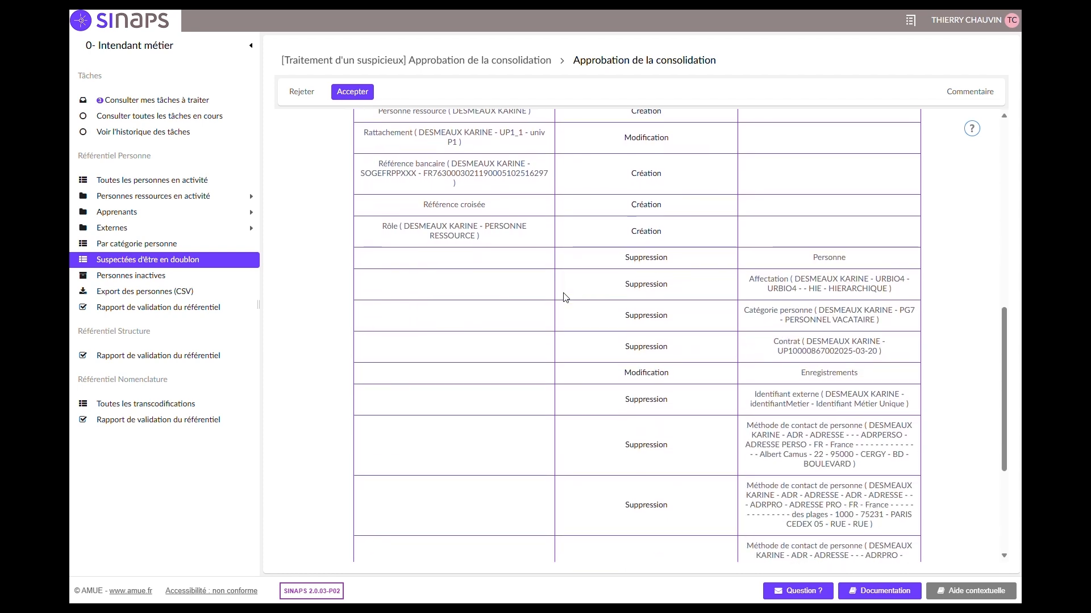
pyautogui.scroll(-1, 565, 297)
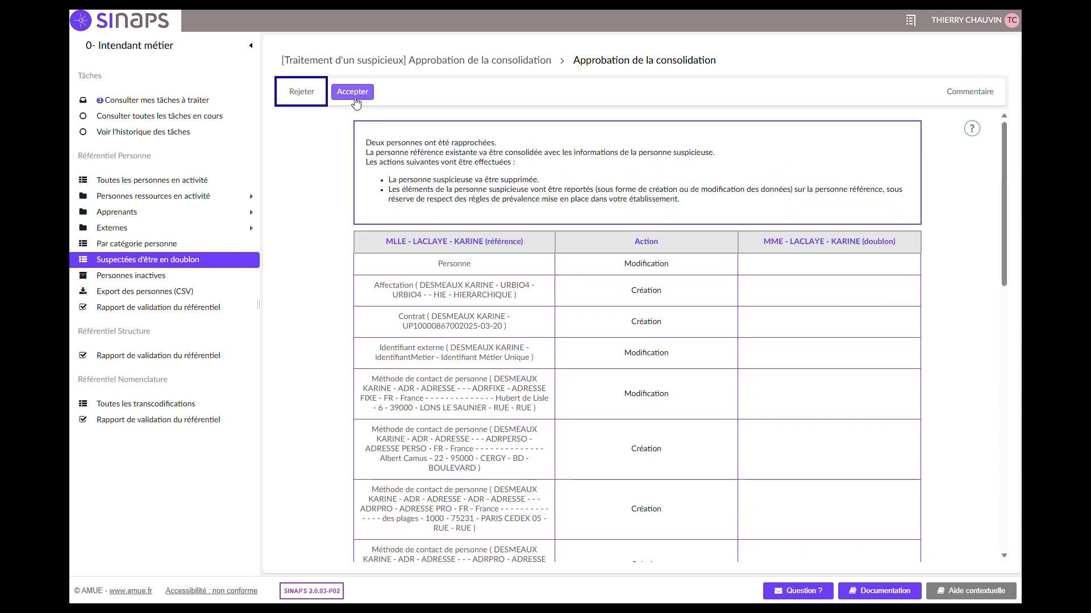
pyautogui.click(353, 94)
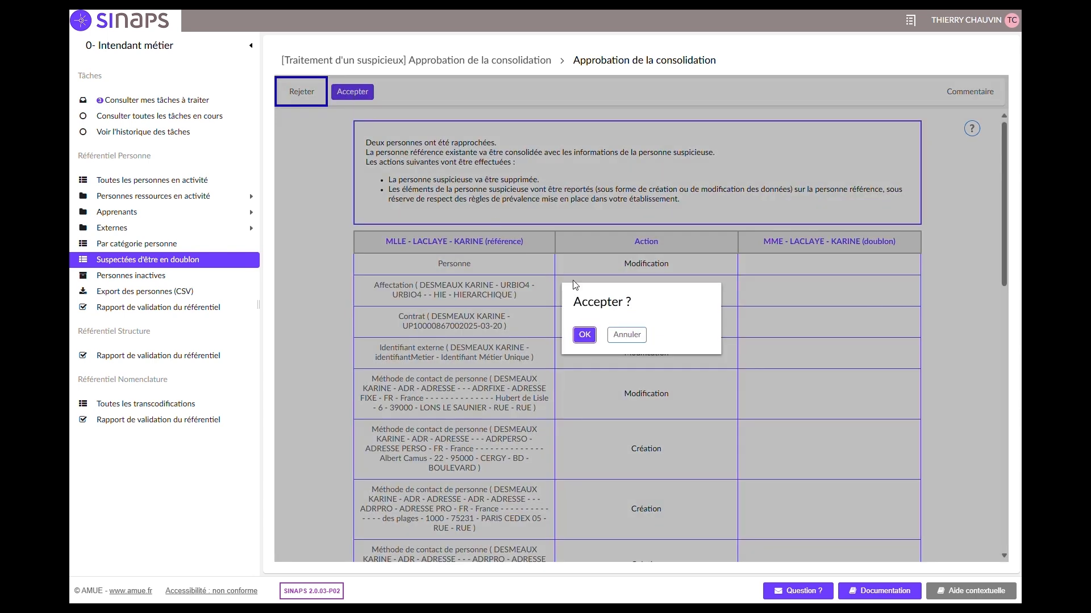
pyautogui.click(585, 337)
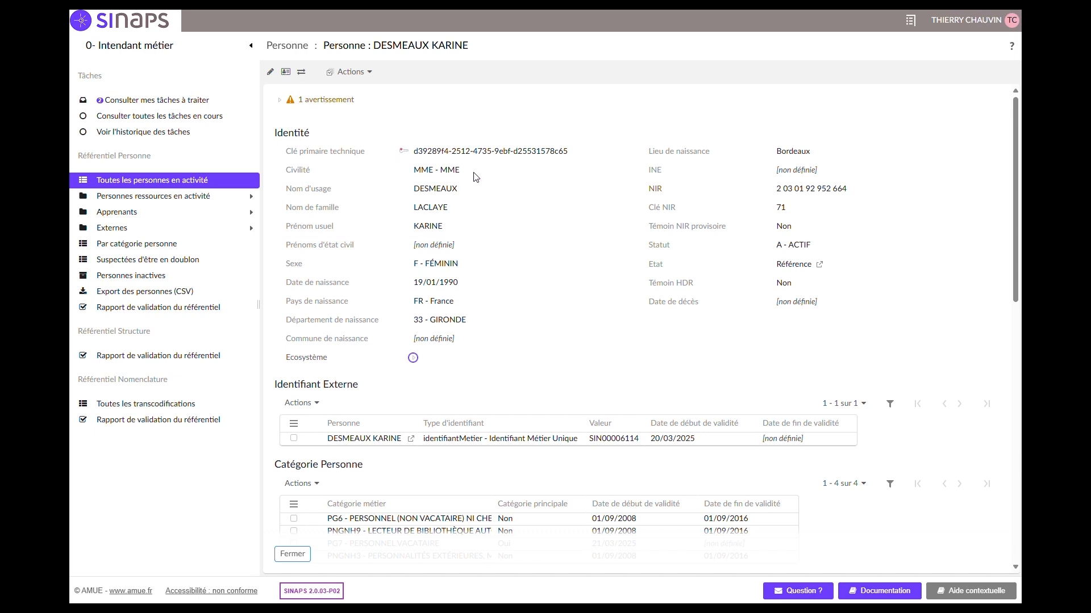
# Examine the consolidated person's record, from the external identifier and contact methods to the Personne Ressource section.
pyautogui.scroll(-4, 389, 411)
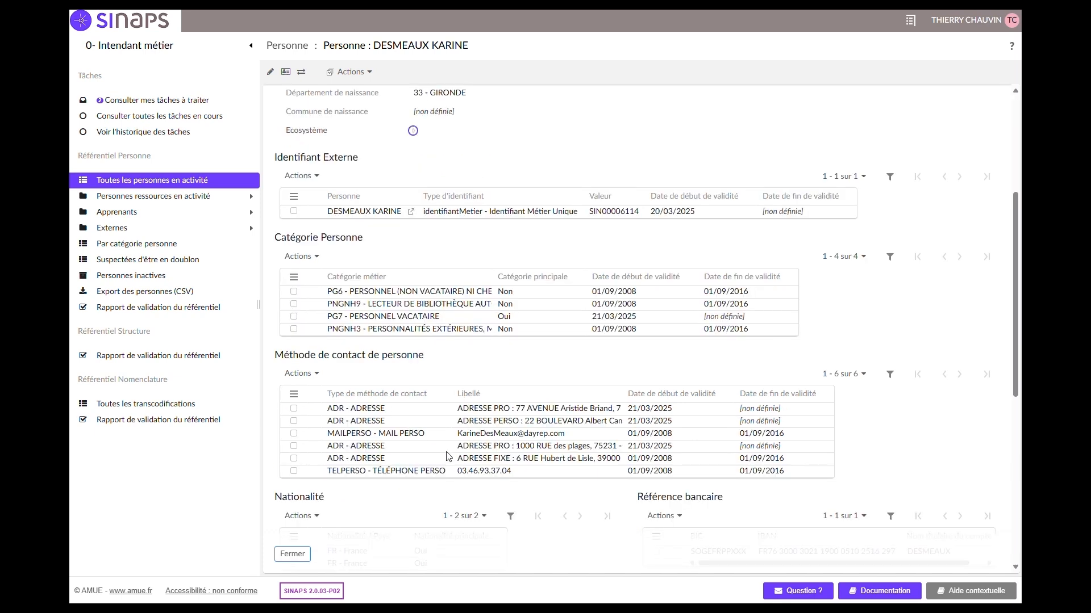
pyautogui.scroll(-1, 449, 456)
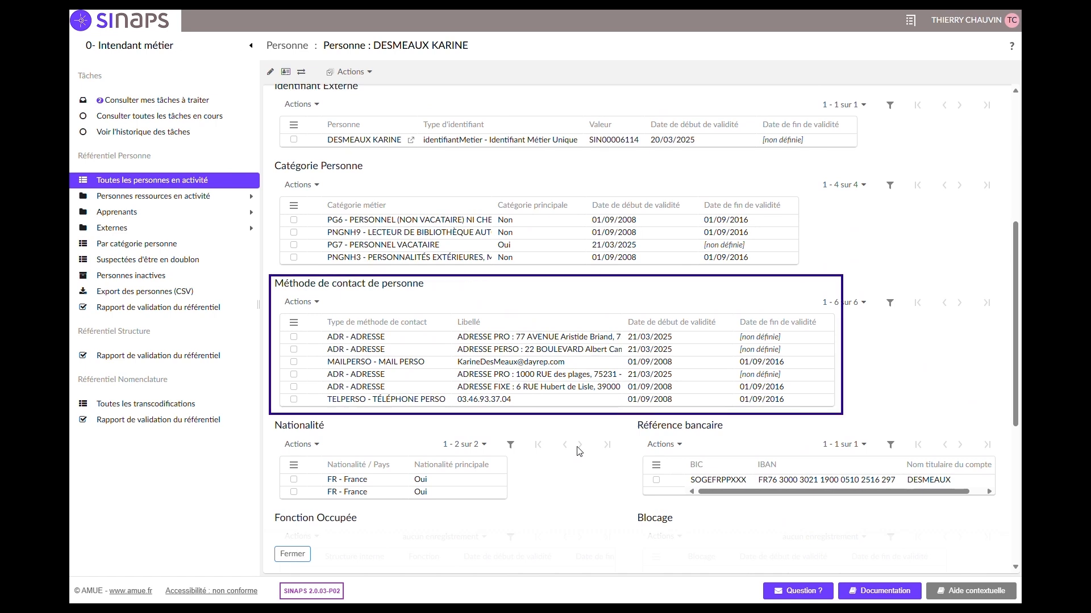
pyautogui.scroll(-6, 579, 451)
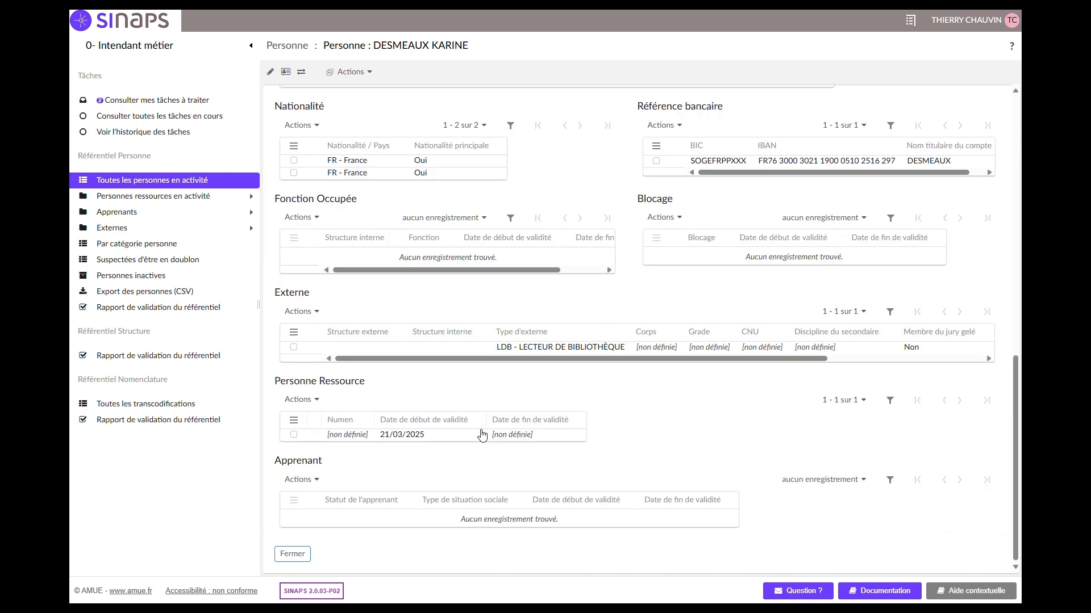